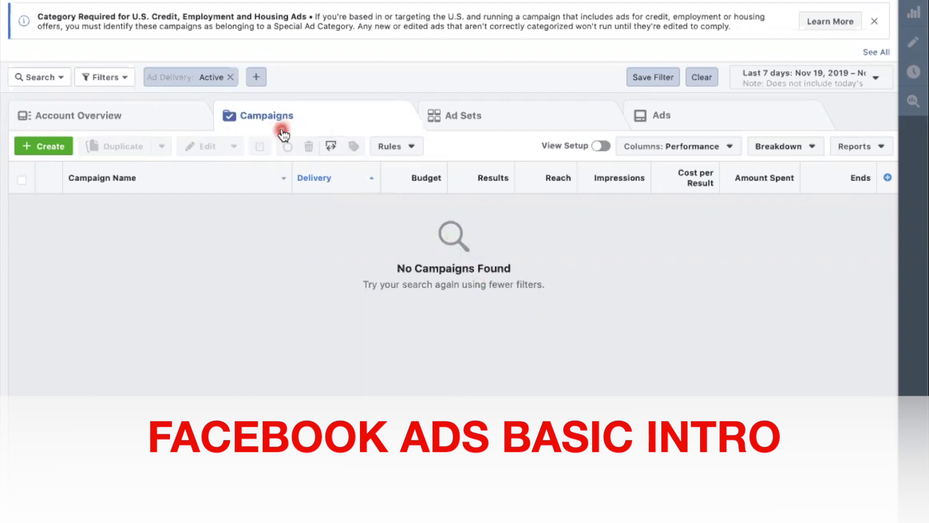
# - Switch the campaigns table to Ad Sets, then to Ads, which shows no active ads
pyautogui.click(491, 117)
pyautogui.click(311, 133)
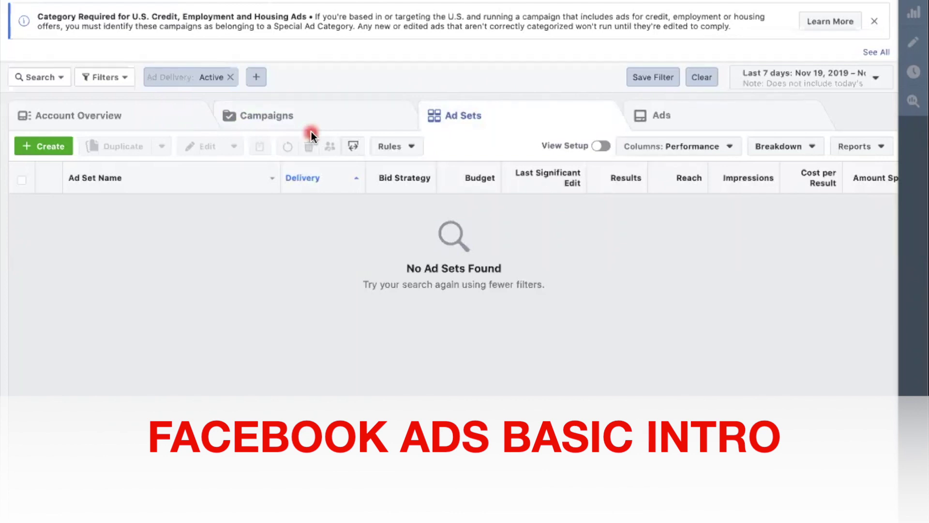
pyautogui.click(673, 118)
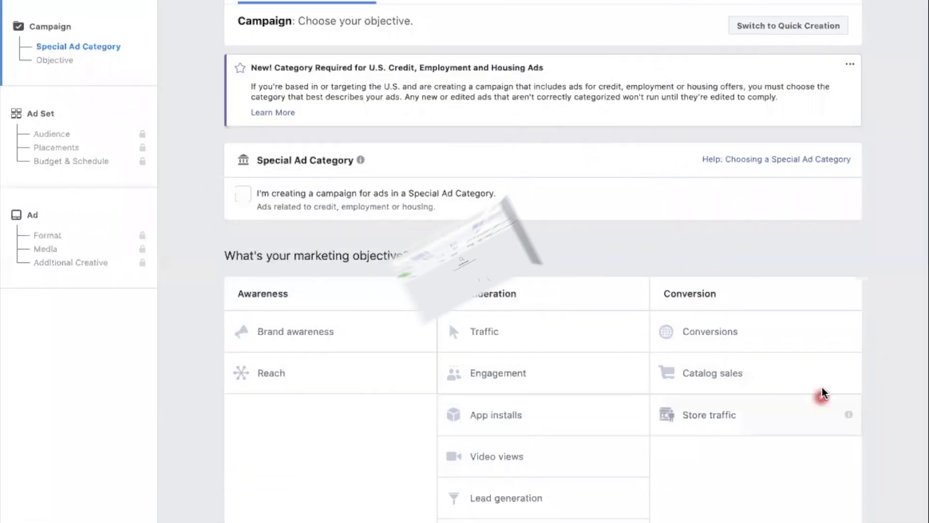
# - Pick Catalog sales, then settle on Lead generation as the new campaign's objective
pyautogui.click(842, 385)
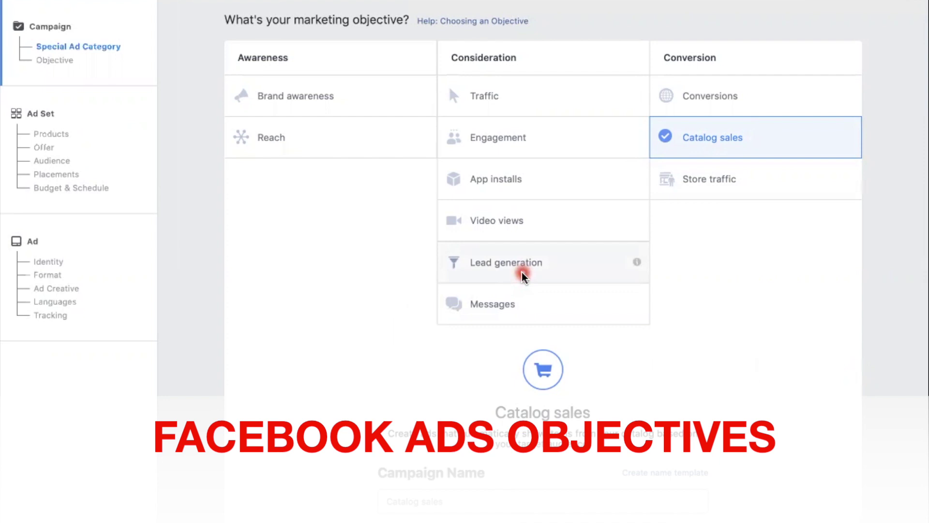
pyautogui.click(523, 271)
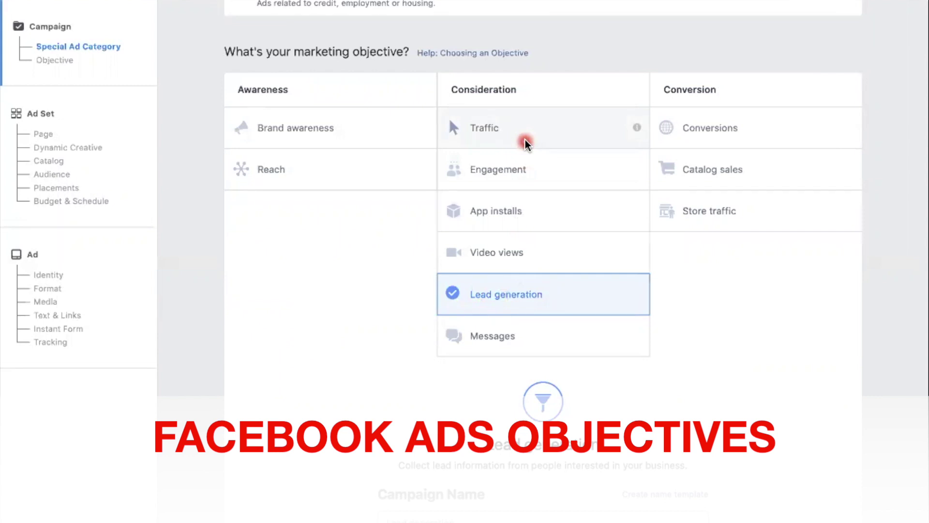
# - Try Traffic and Engagement, choose Conversions, and scroll to the ad set's Website conversion settings
pyautogui.click(522, 140)
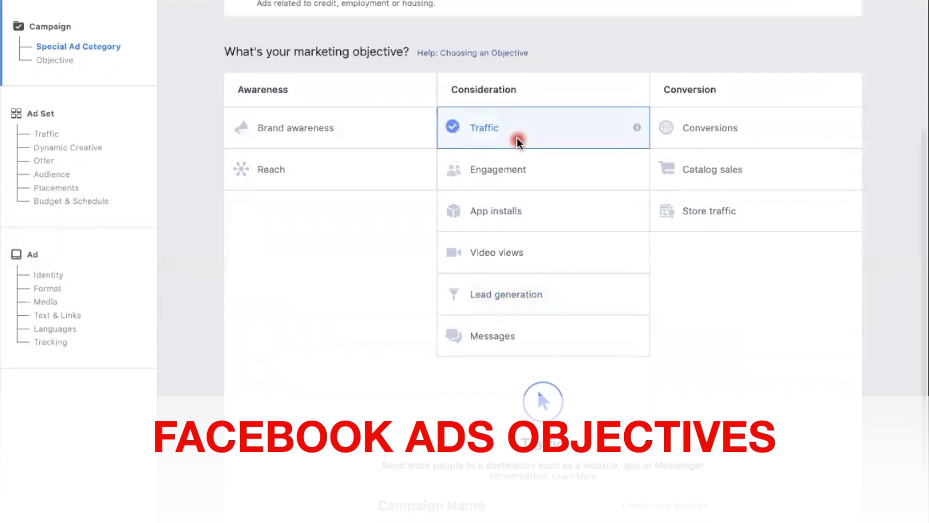
pyautogui.click(516, 169)
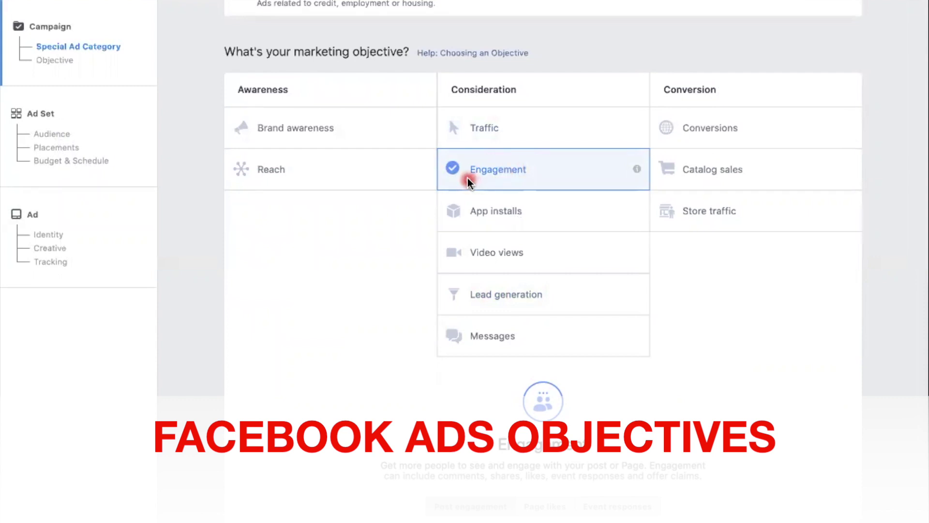
pyautogui.click(744, 129)
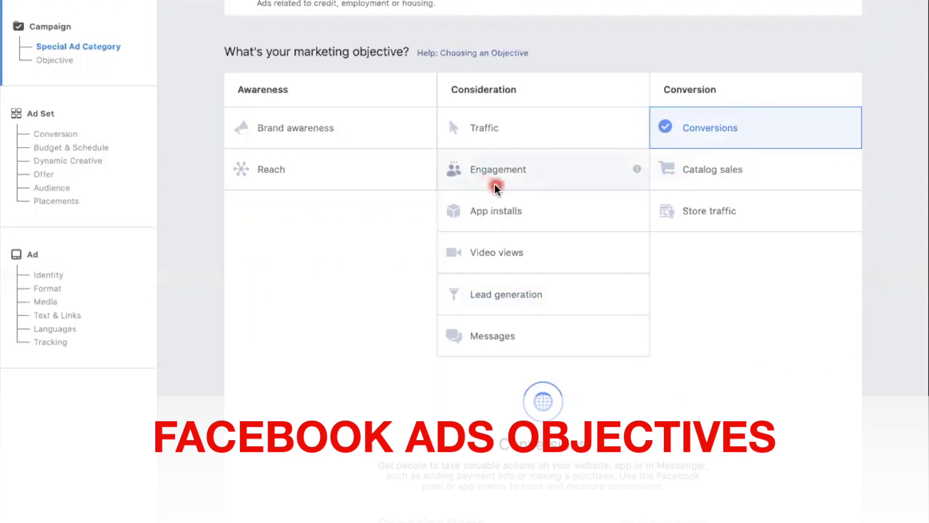
pyautogui.scroll(-1, 496, 189)
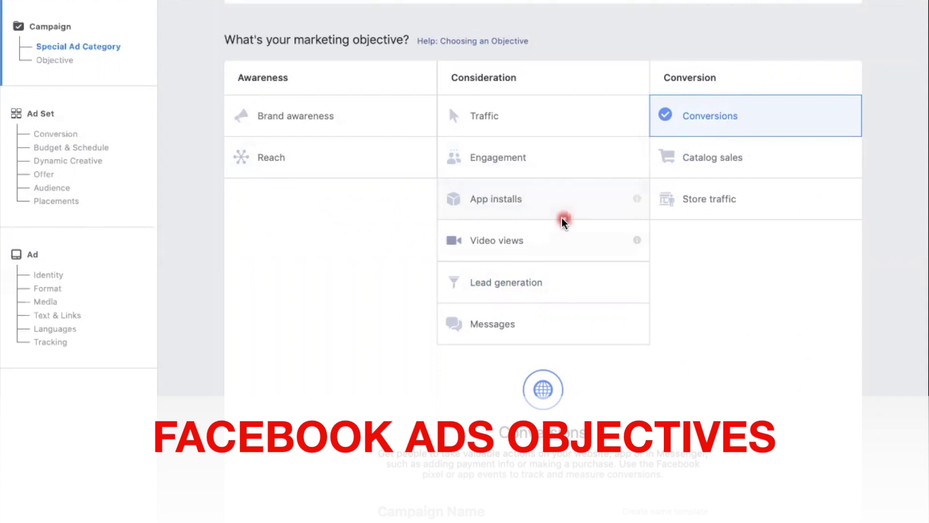
pyautogui.scroll(-1, 545, 221)
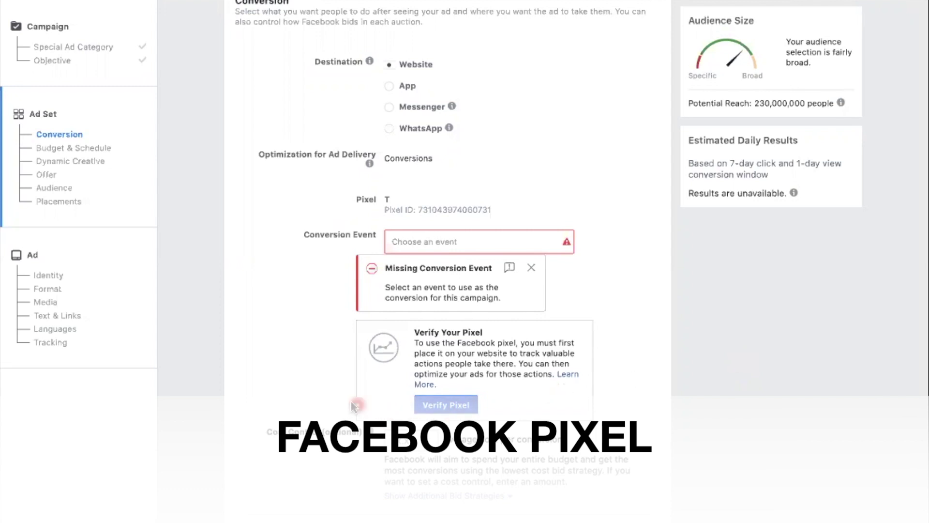
# - Scroll further down the Conversion section and start verifying the Facebook pixel
pyautogui.scroll(-1, 347, 400)
pyautogui.scroll(-3, 348, 399)
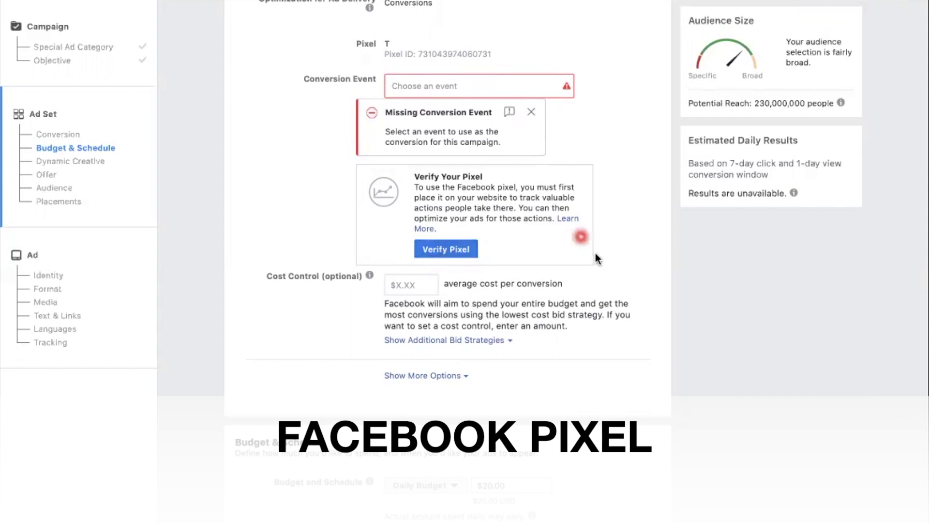
pyautogui.click(436, 249)
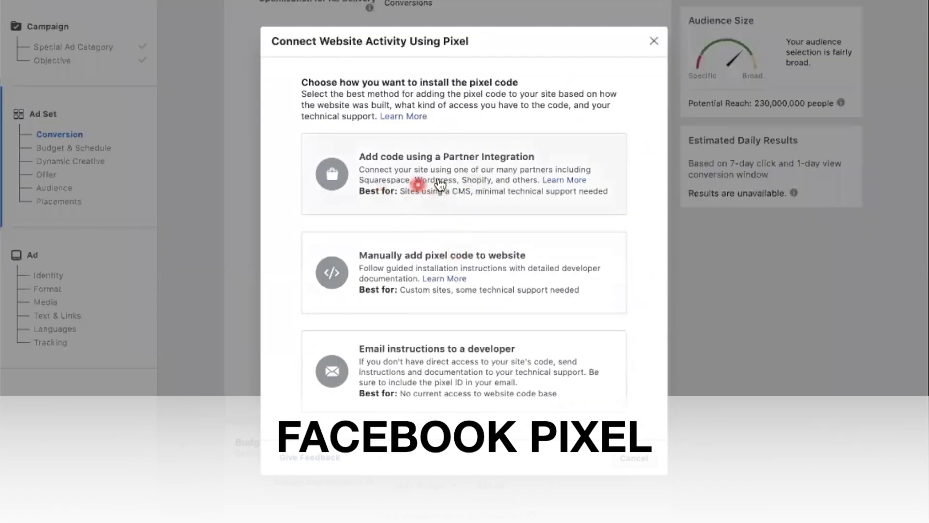
# - Install the pixel through the Shopify partner integration, then reach the ad's Single Image or Video format
pyautogui.click(533, 172)
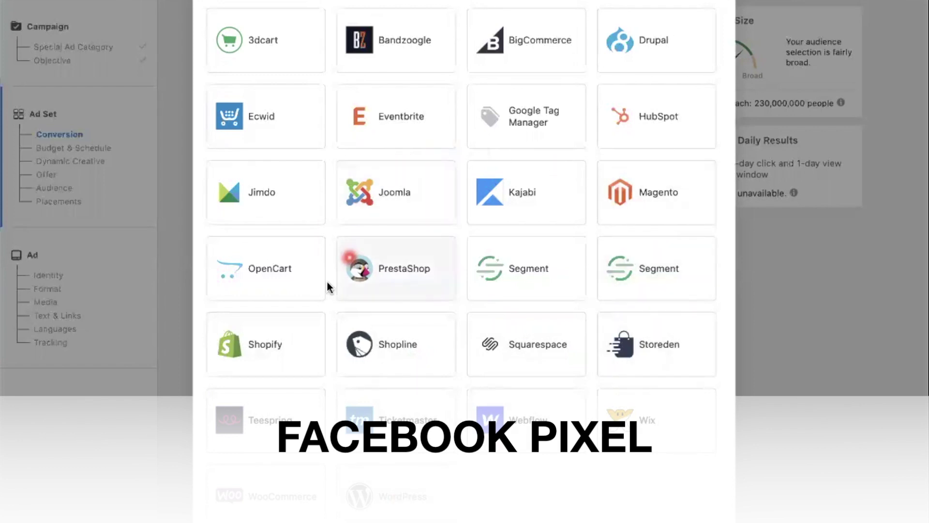
pyautogui.scroll(-1, 255, 361)
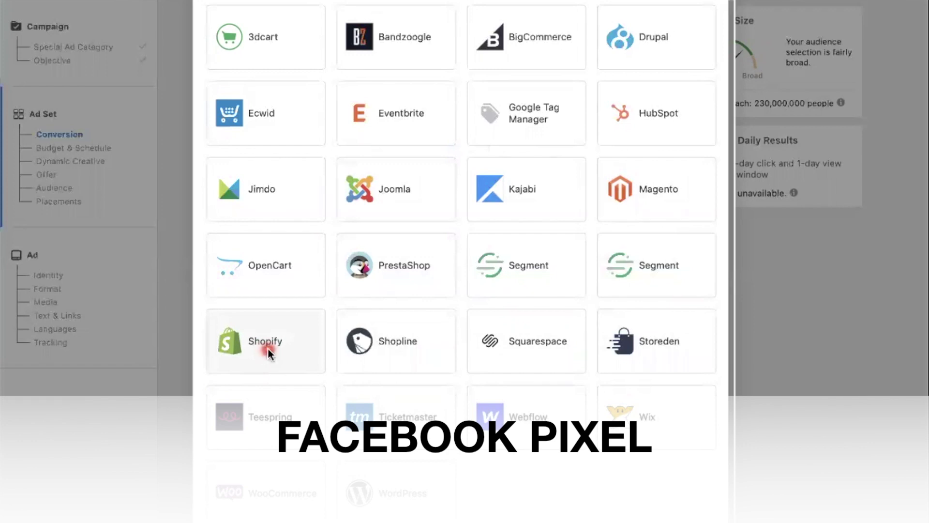
pyautogui.click(267, 347)
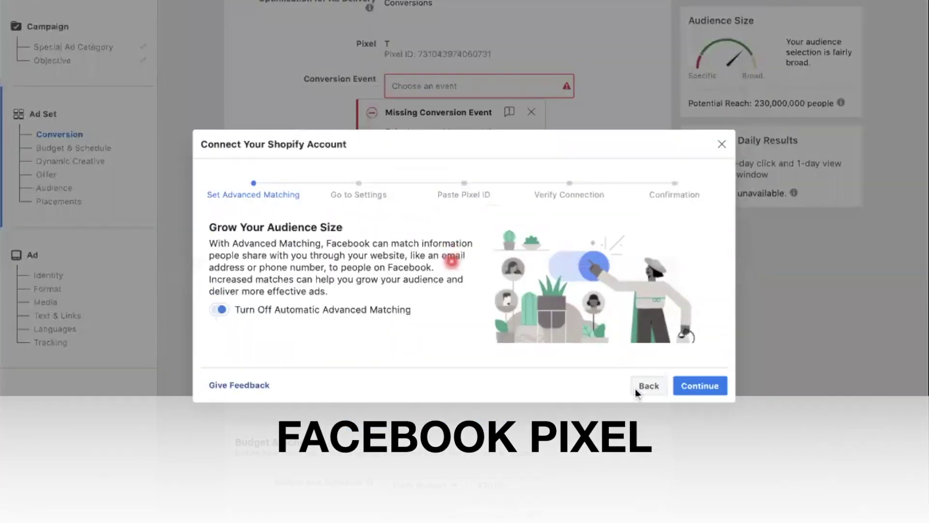
pyautogui.click(701, 386)
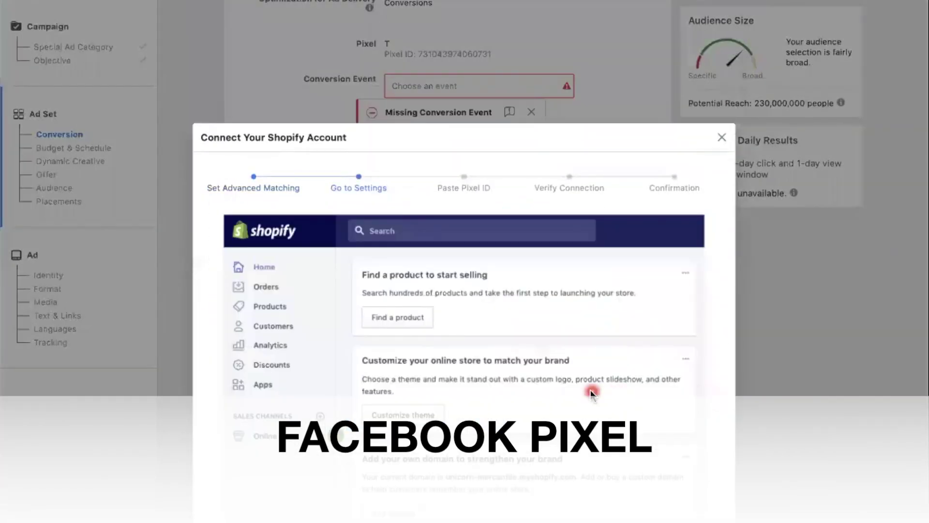
pyautogui.scroll(-1, 592, 392)
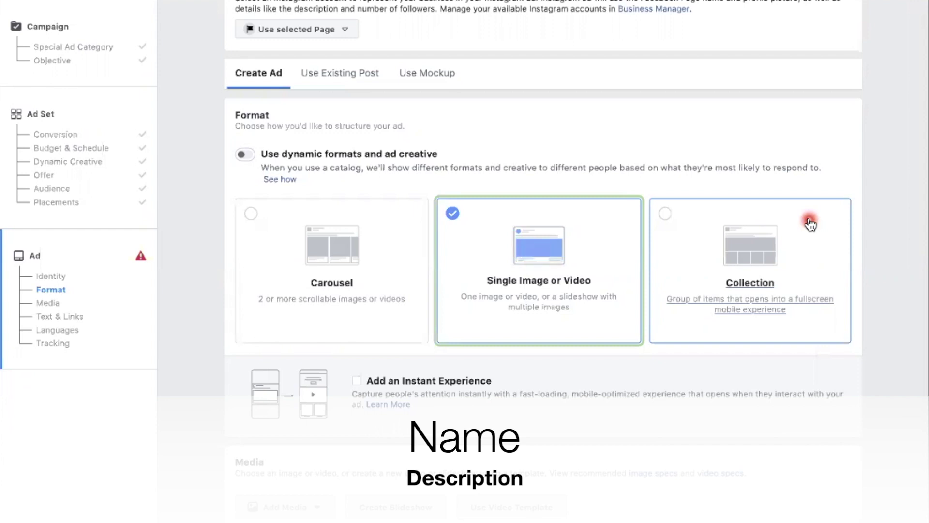
# - Use the existing Page post 'This is a great video!' as the ad creative
pyautogui.scroll(-5, 782, 213)
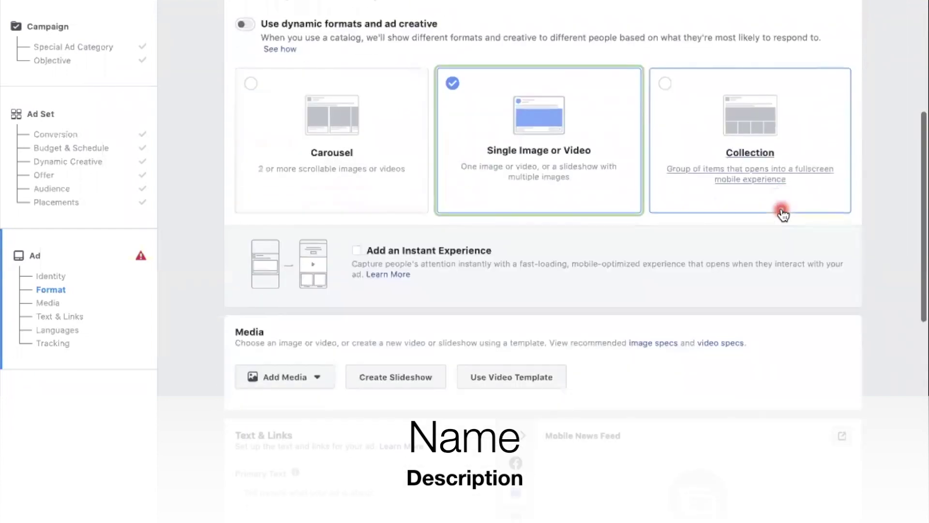
pyautogui.scroll(4, 783, 208)
pyautogui.scroll(-5, 784, 207)
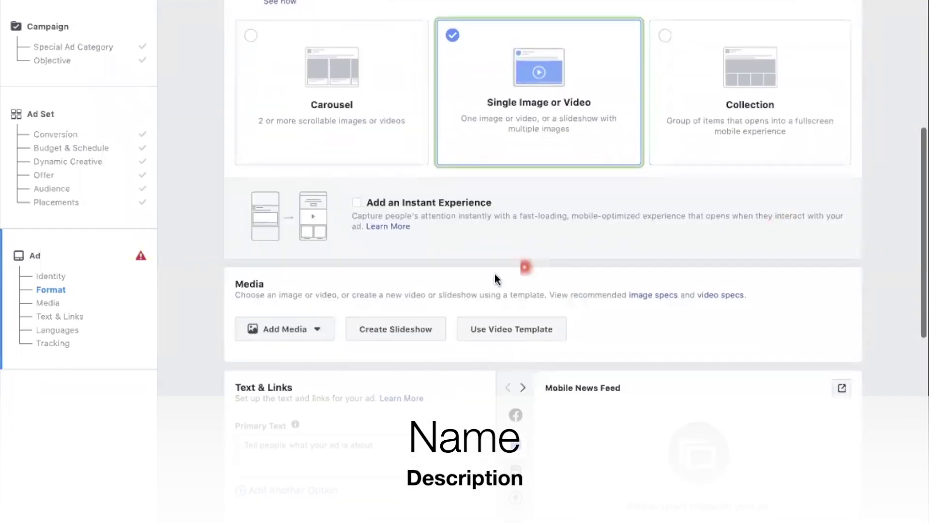
pyautogui.scroll(5, 386, 190)
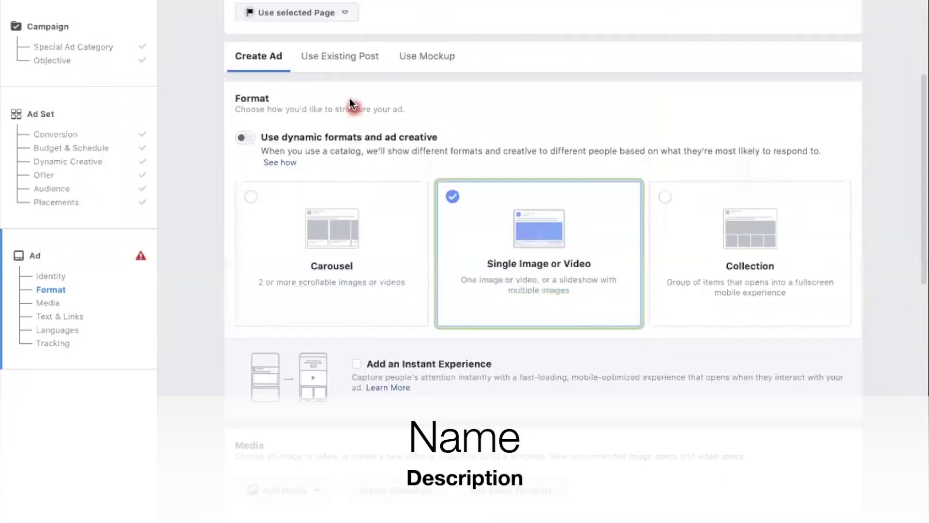
pyautogui.click(345, 67)
pyautogui.moveTo(308, 114)
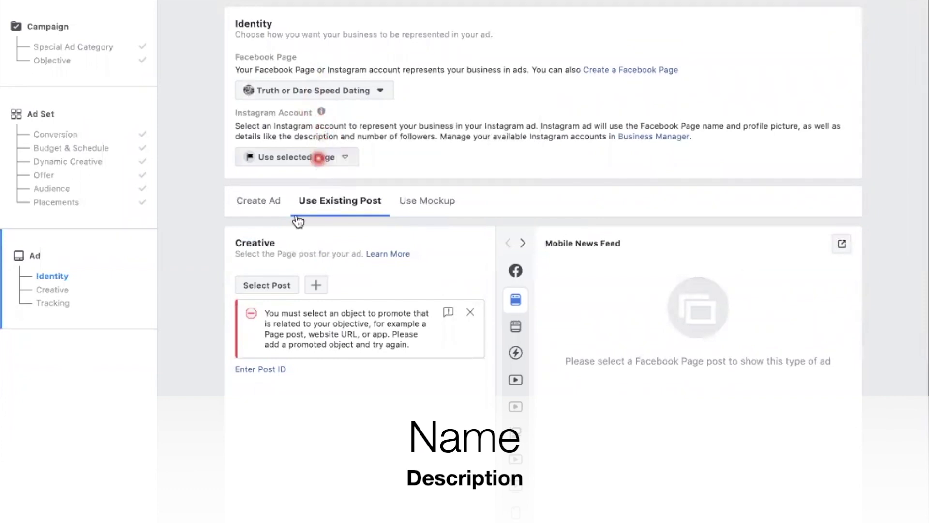
pyautogui.click(267, 285)
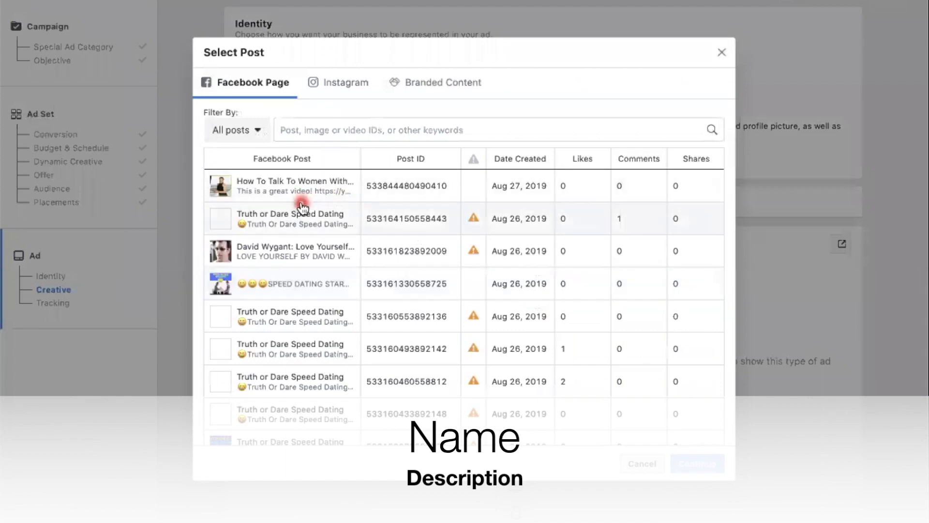
pyautogui.click(298, 193)
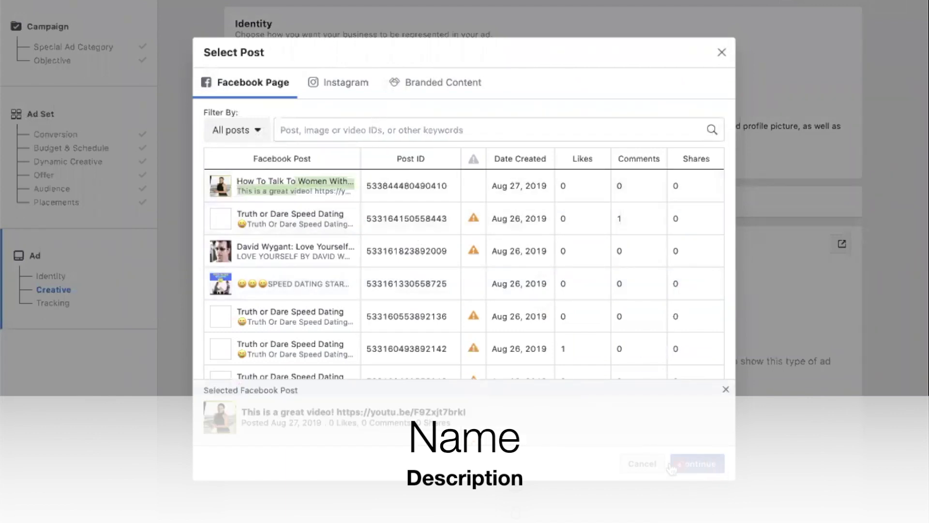
pyautogui.click(697, 459)
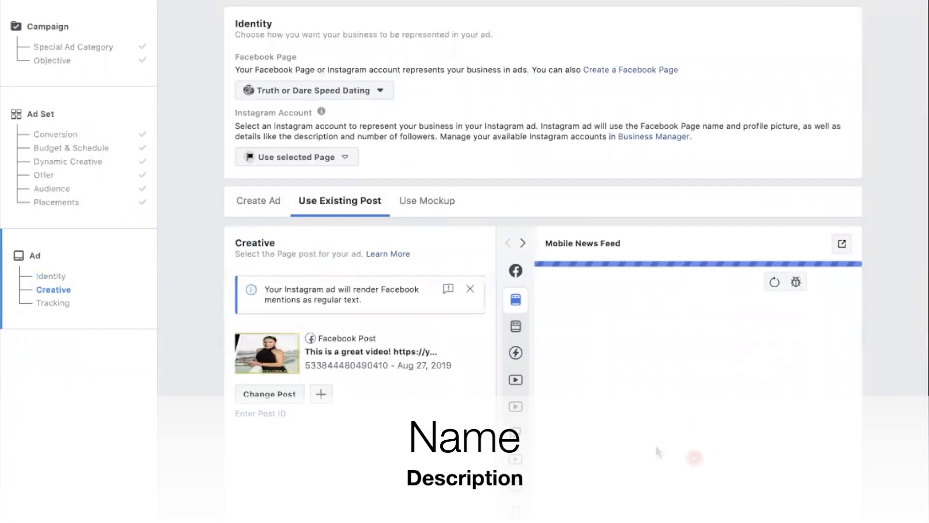
# - Check the Mobile News Feed preview, then switch to building a brand-new ad
pyautogui.scroll(-2, 653, 319)
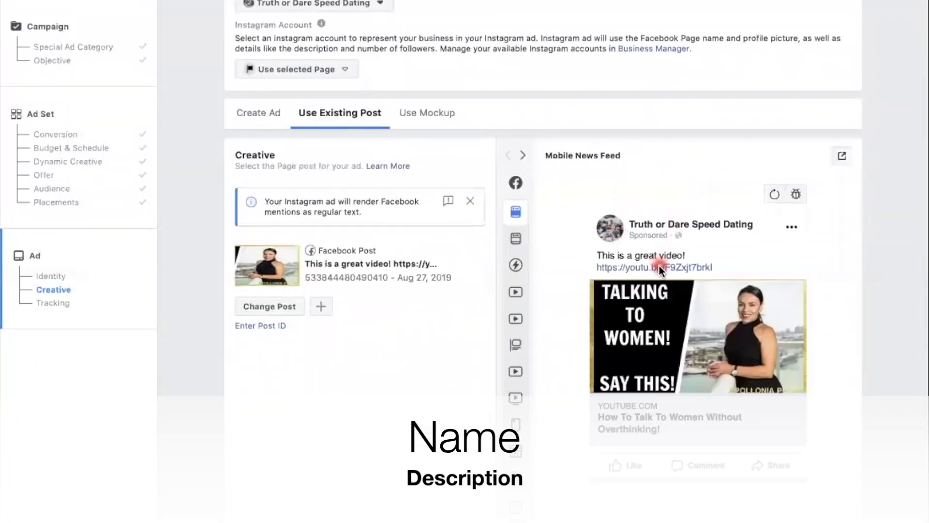
pyautogui.click(658, 265)
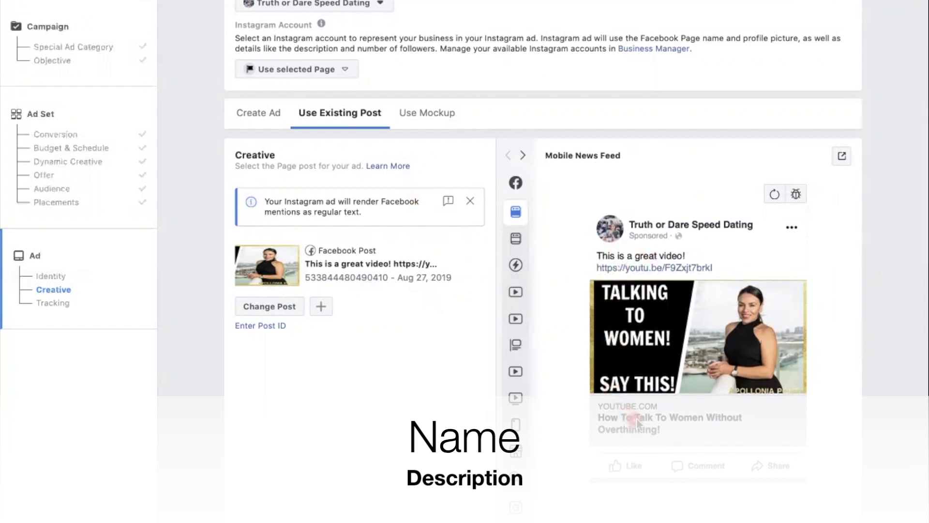
pyautogui.scroll(2, 264, 204)
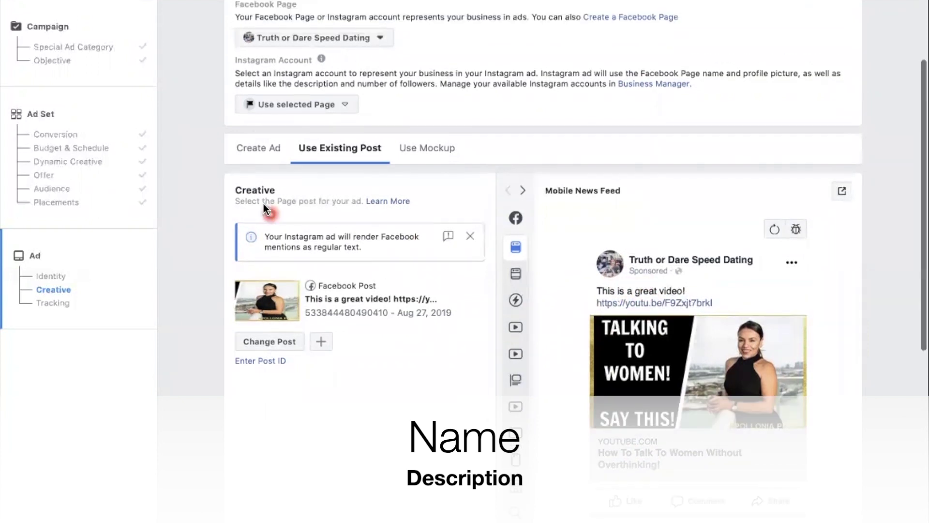
pyautogui.click(264, 154)
# - Keep the Single Image or Video format and enter 'THIS IS AWESOME' as the primary text
pyautogui.scroll(-1, 493, 218)
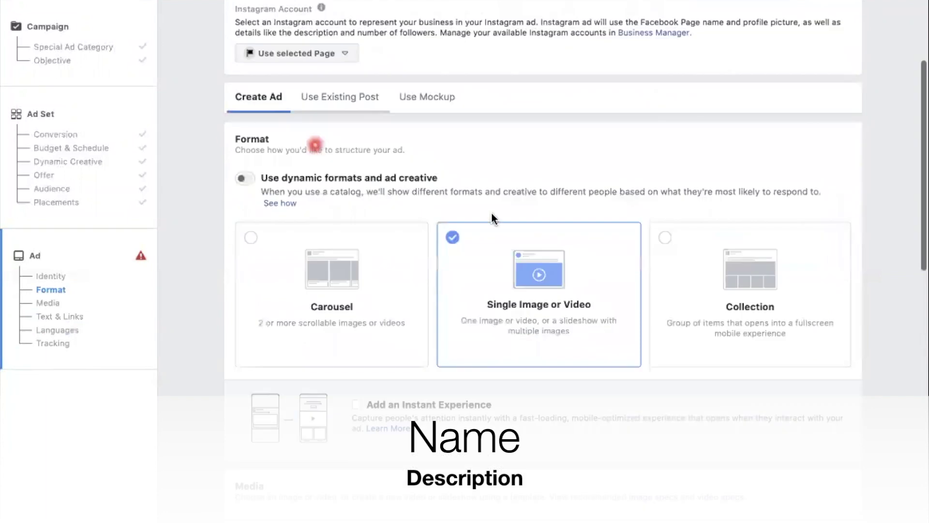
pyautogui.scroll(-8, 599, 320)
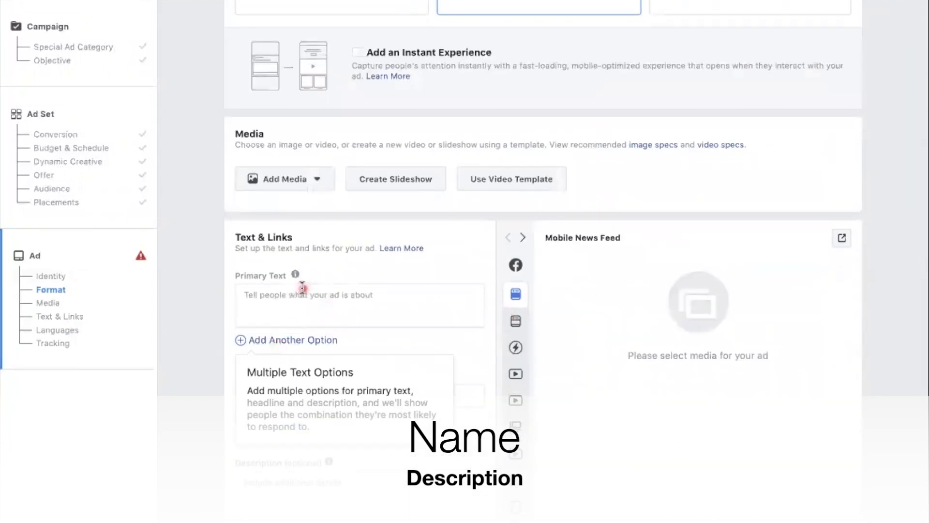
pyautogui.click(330, 303)
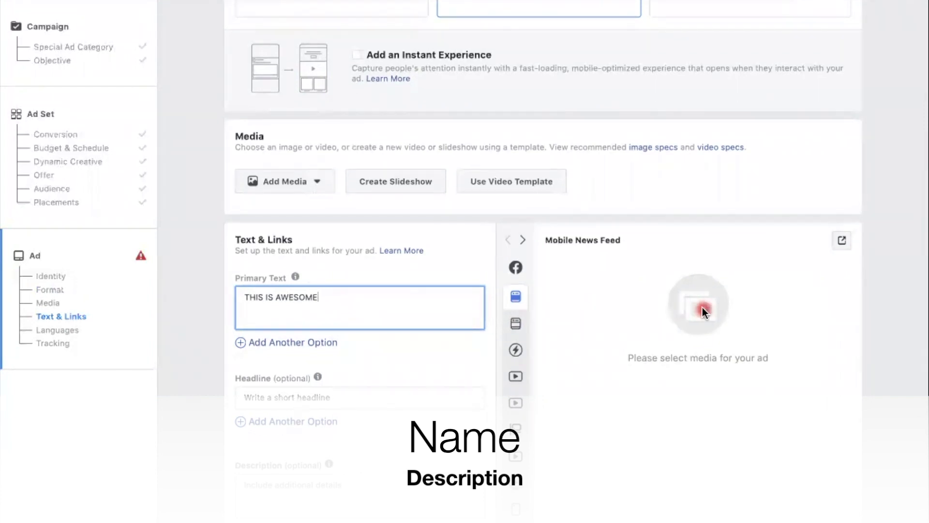
pyautogui.scroll(-4, 600, 307)
pyautogui.scroll(5, 560, 298)
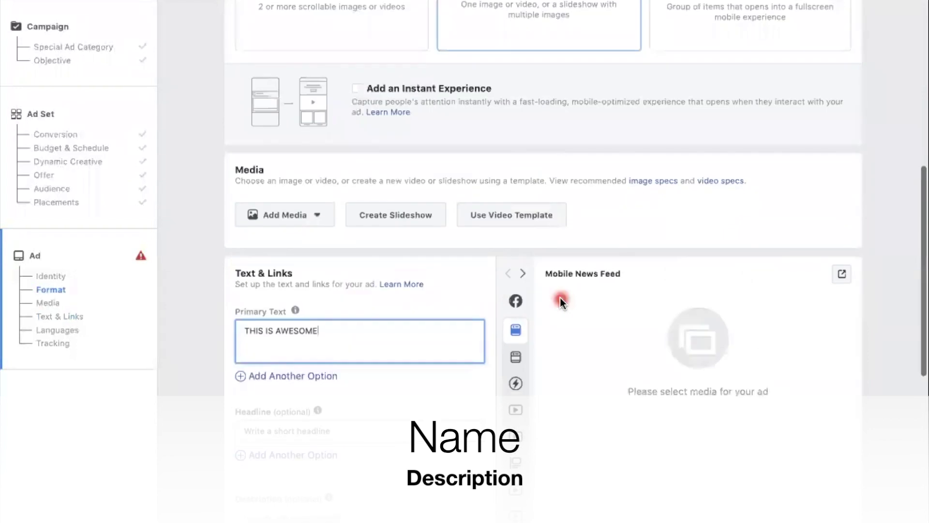
pyautogui.scroll(-4, 560, 297)
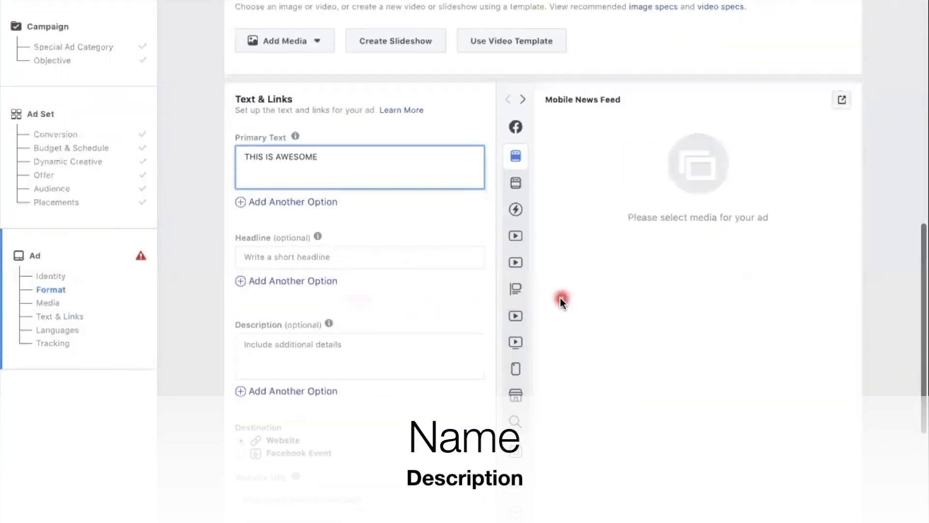
pyautogui.scroll(-2, 560, 298)
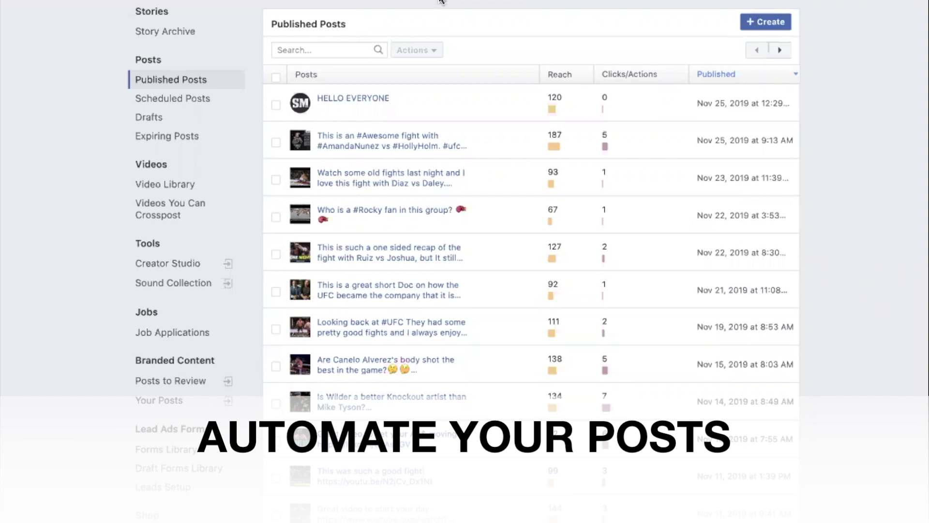
# - Draft a Page photo post captioned 'THIS IS AWESOME' and choose Schedule instead of Share Now
pyautogui.click(780, 24)
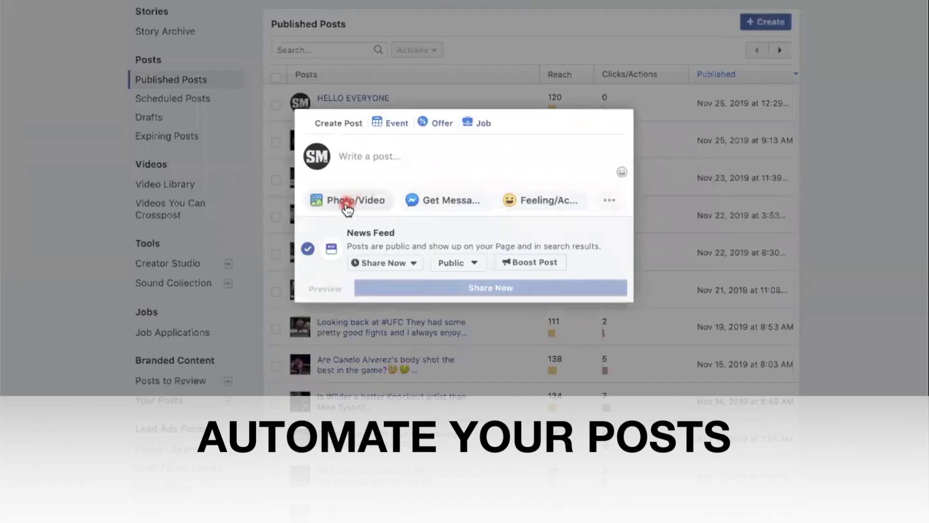
pyautogui.click(348, 202)
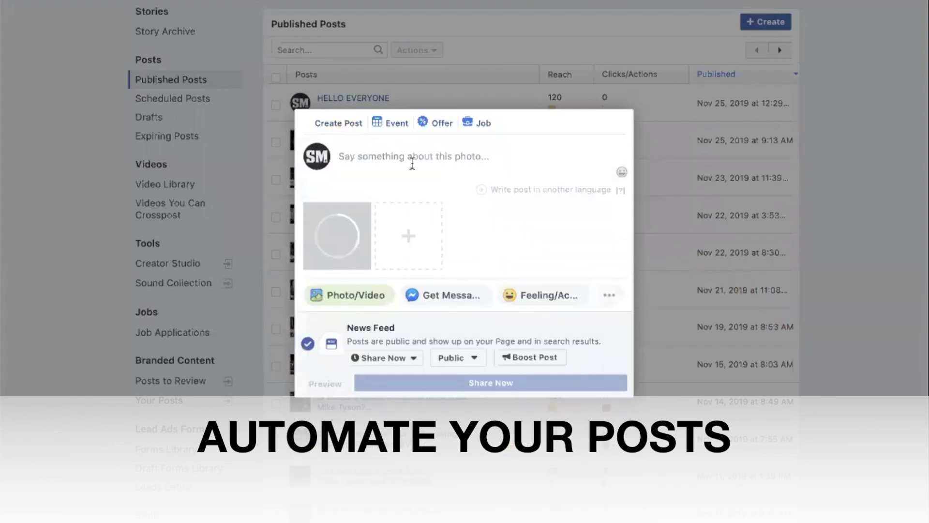
pyautogui.click(405, 165)
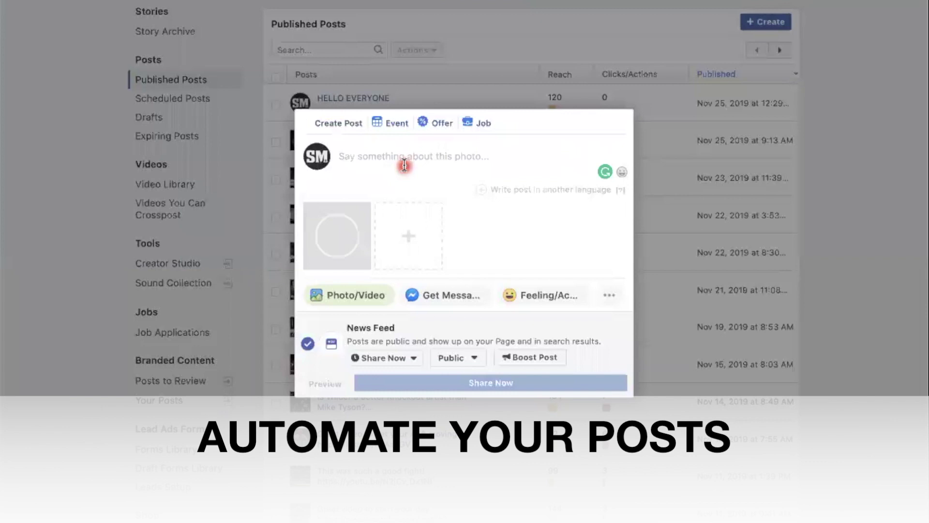
pyautogui.write('THIS IS ')
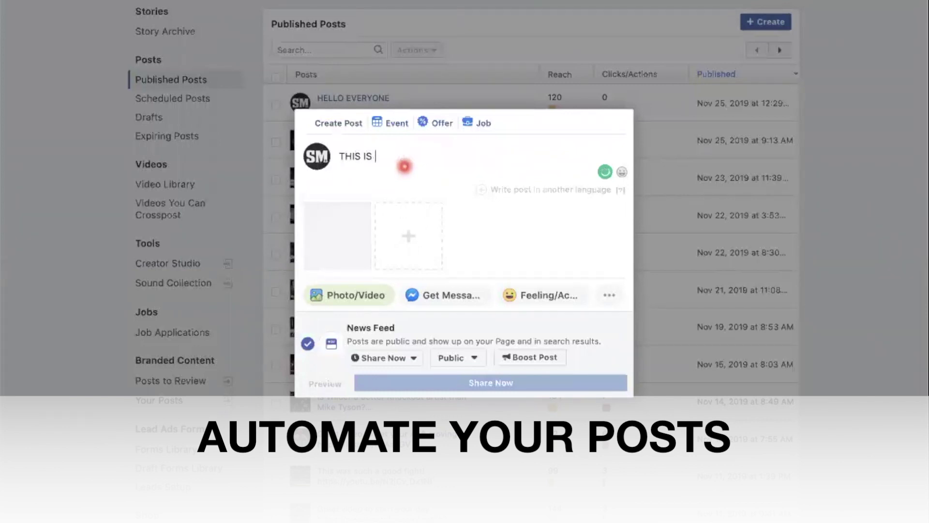
pyautogui.write('AWESOME')
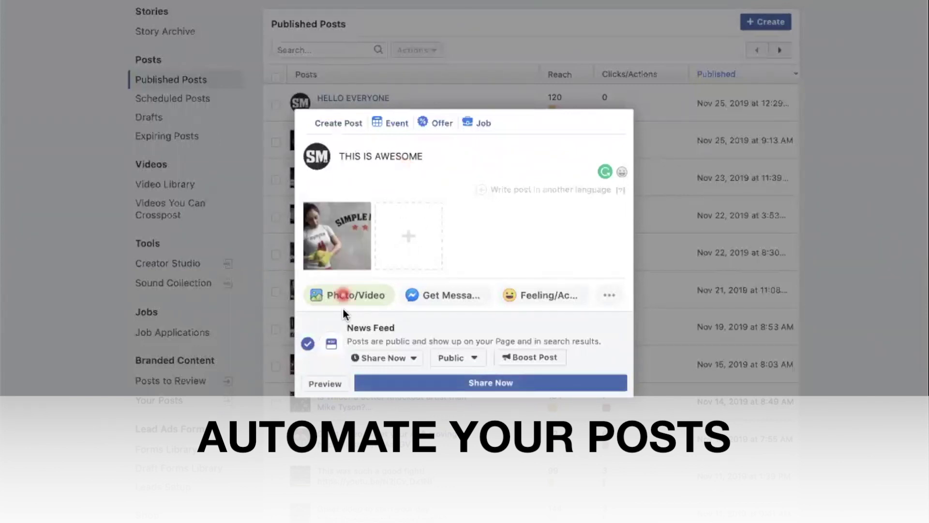
pyautogui.click(388, 360)
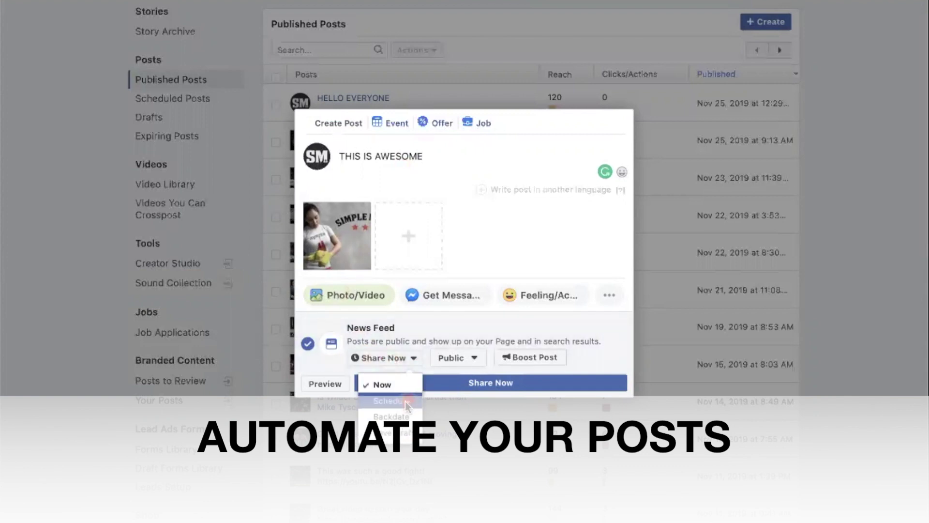
pyautogui.click(406, 402)
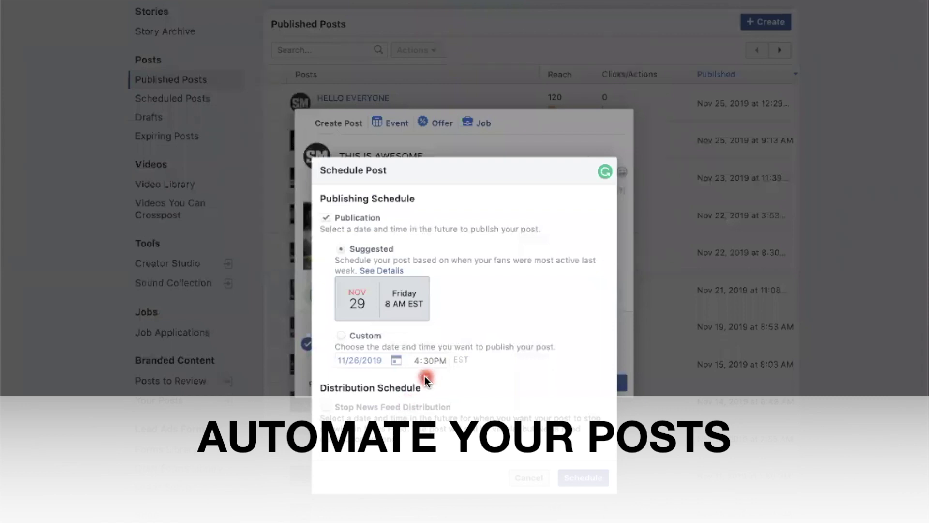
# - Schedule the post for a custom date, 11/27/2019 at 4:30 PM EST, and stay on the page
pyautogui.click(340, 337)
pyautogui.click(339, 248)
pyautogui.click(342, 336)
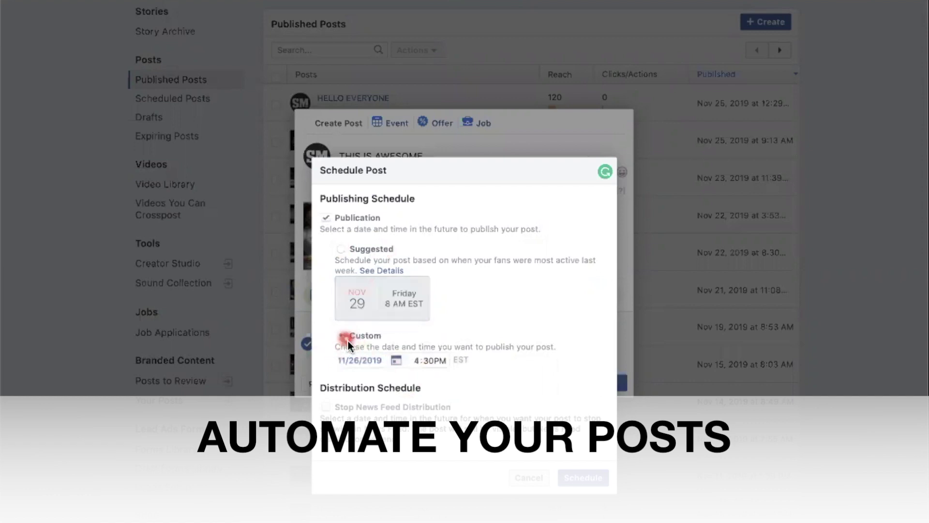
pyautogui.click(375, 367)
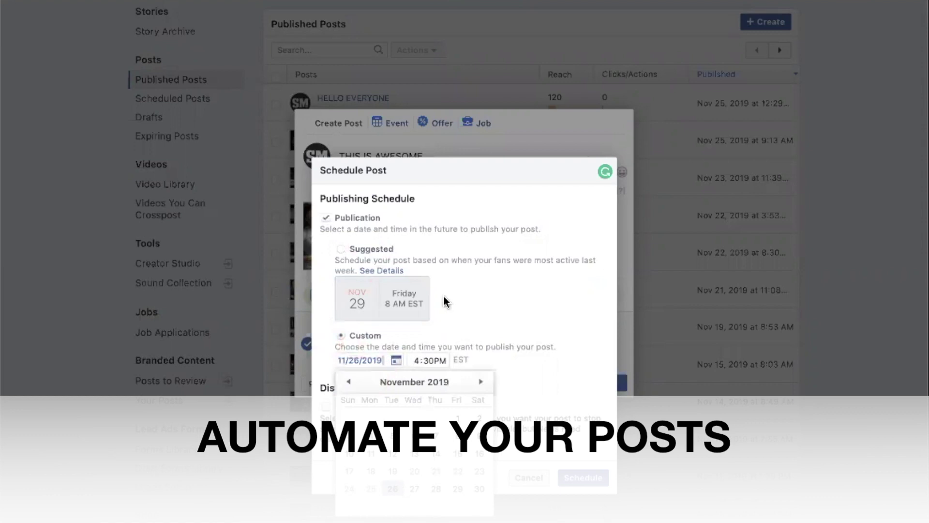
pyautogui.click(414, 488)
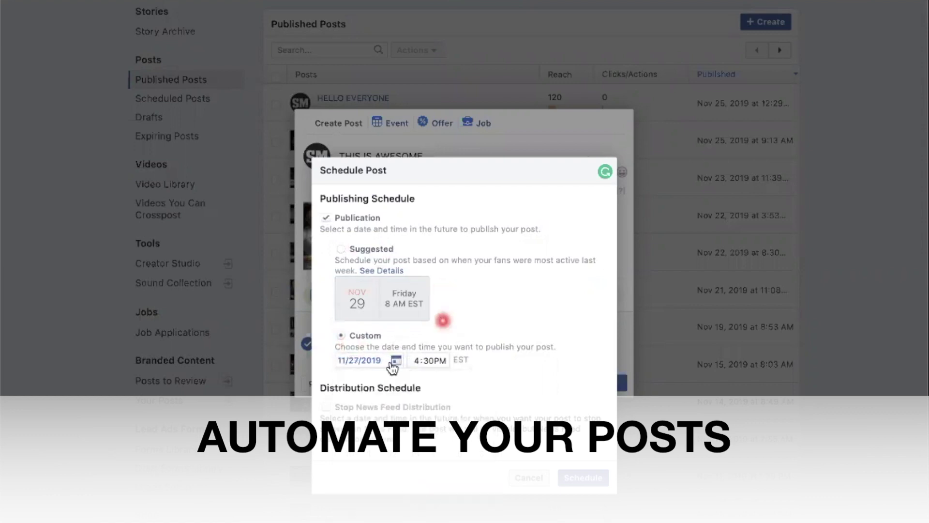
pyautogui.click(591, 478)
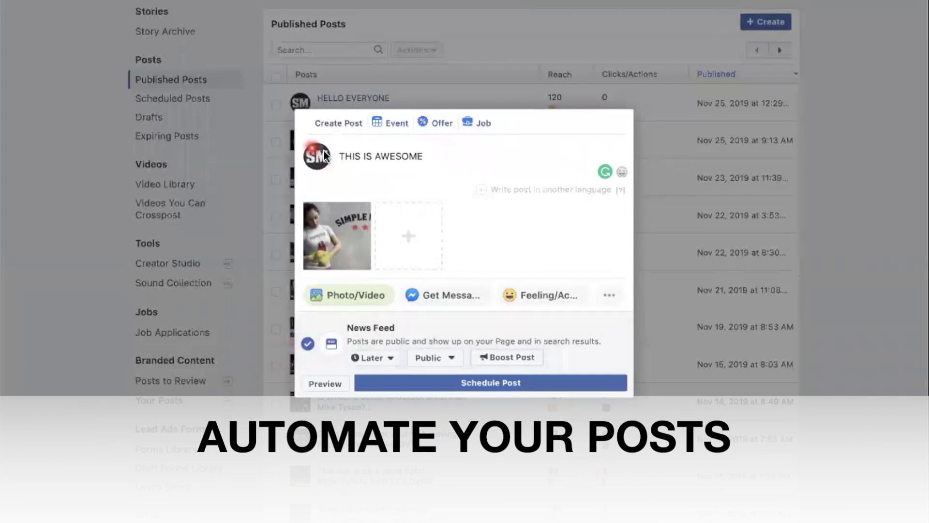
pyautogui.click(488, 380)
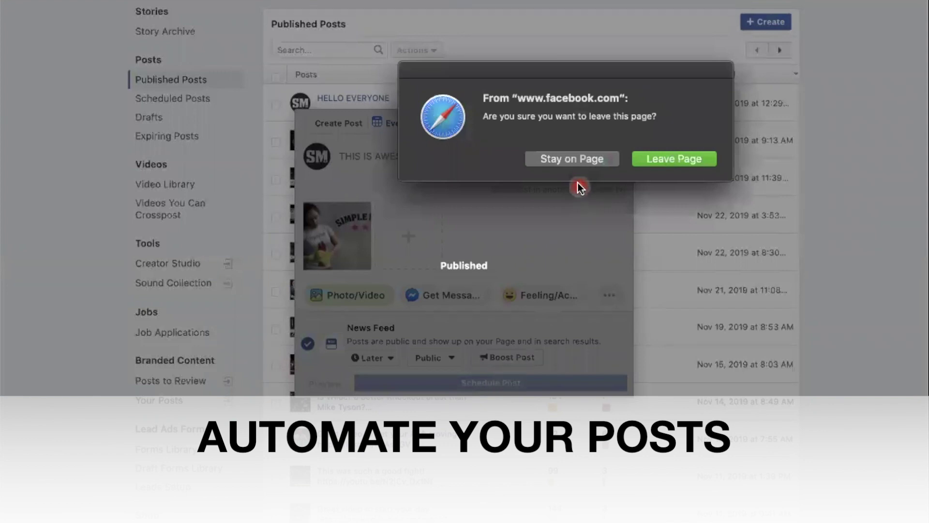
pyautogui.click(577, 159)
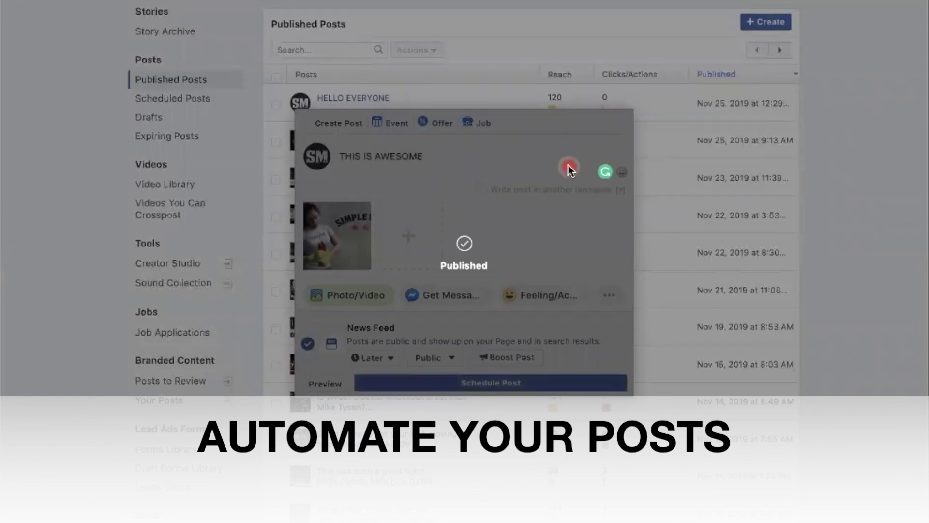